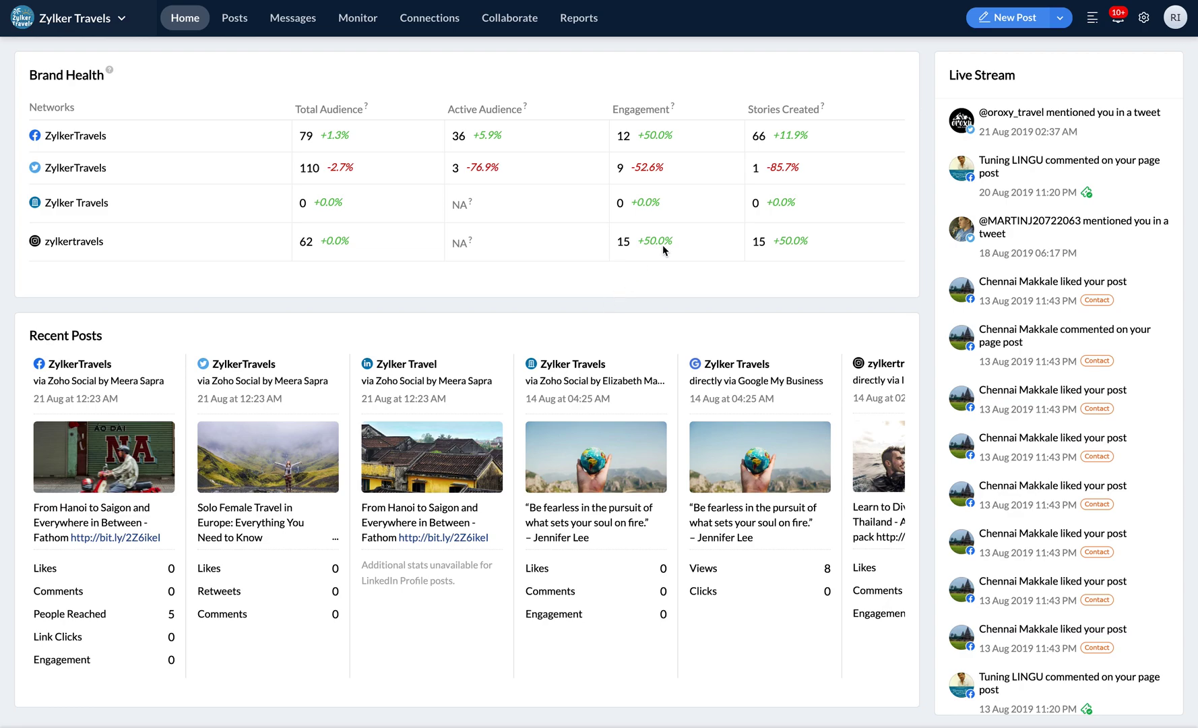
Step: Expand the New Post dropdown on the Zylker Travels dashboard to show Bulk Schedule
left_click(1059, 19)
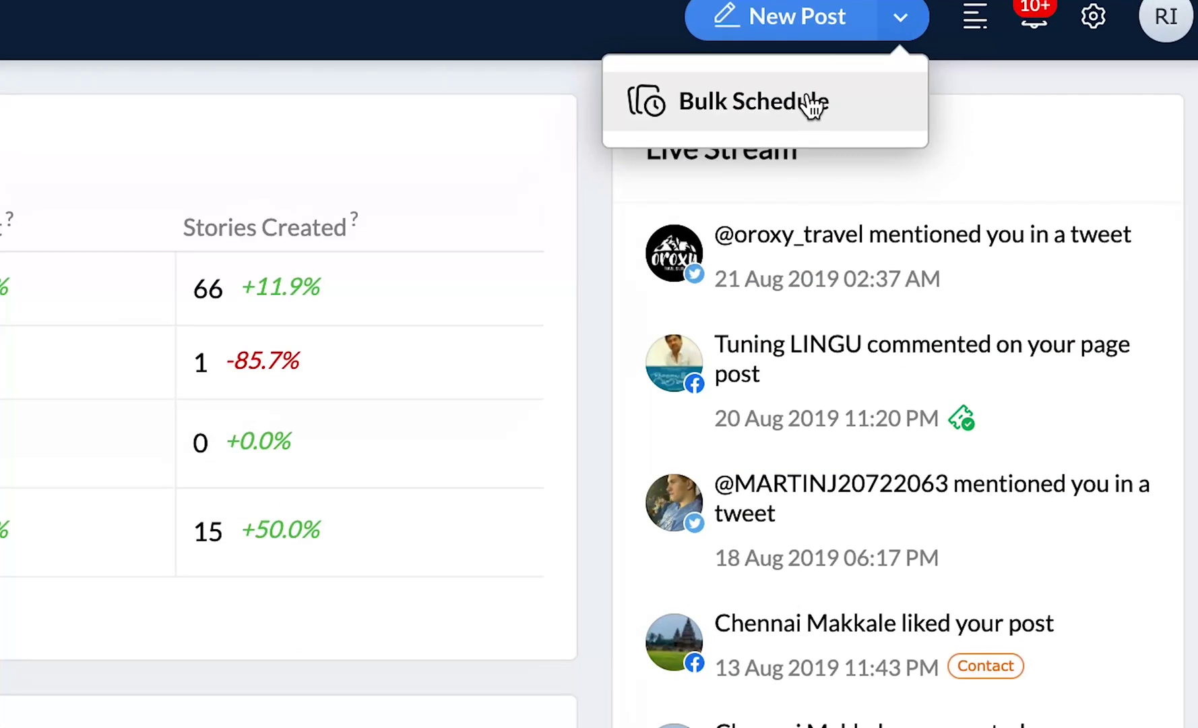
Step: Start a Bulk Schedule and attach Zylker Travels.csv from the Desktop
left_click(813, 106)
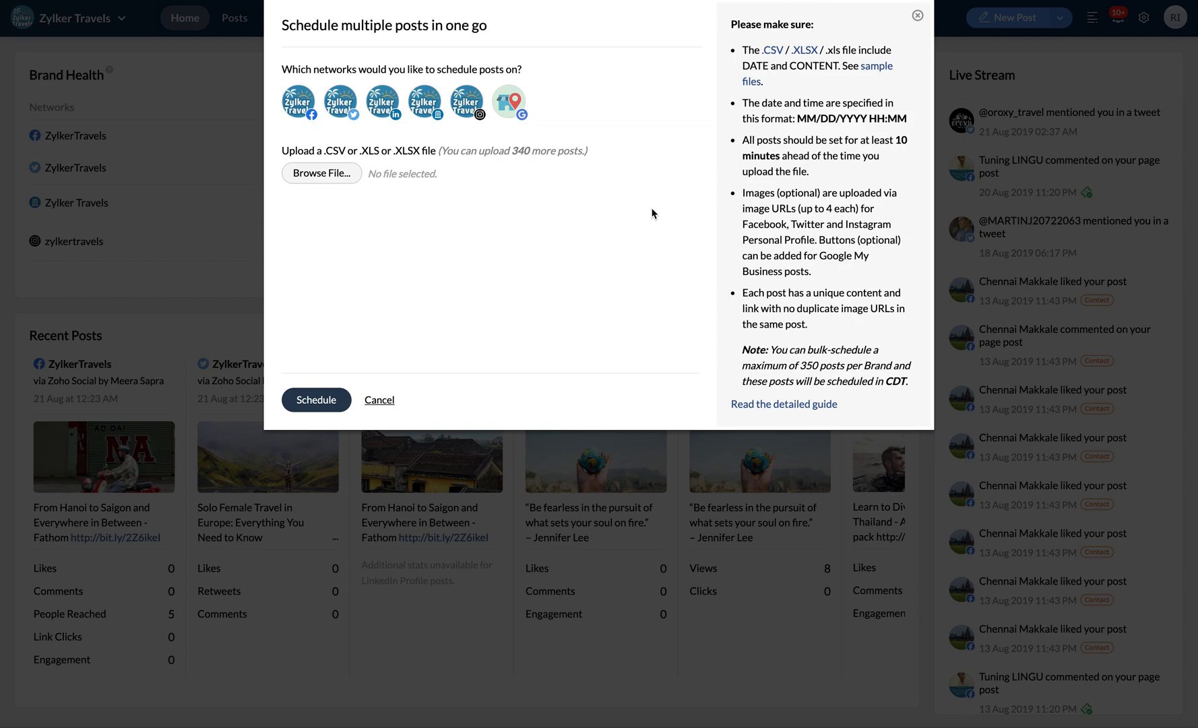
left_click(320, 175)
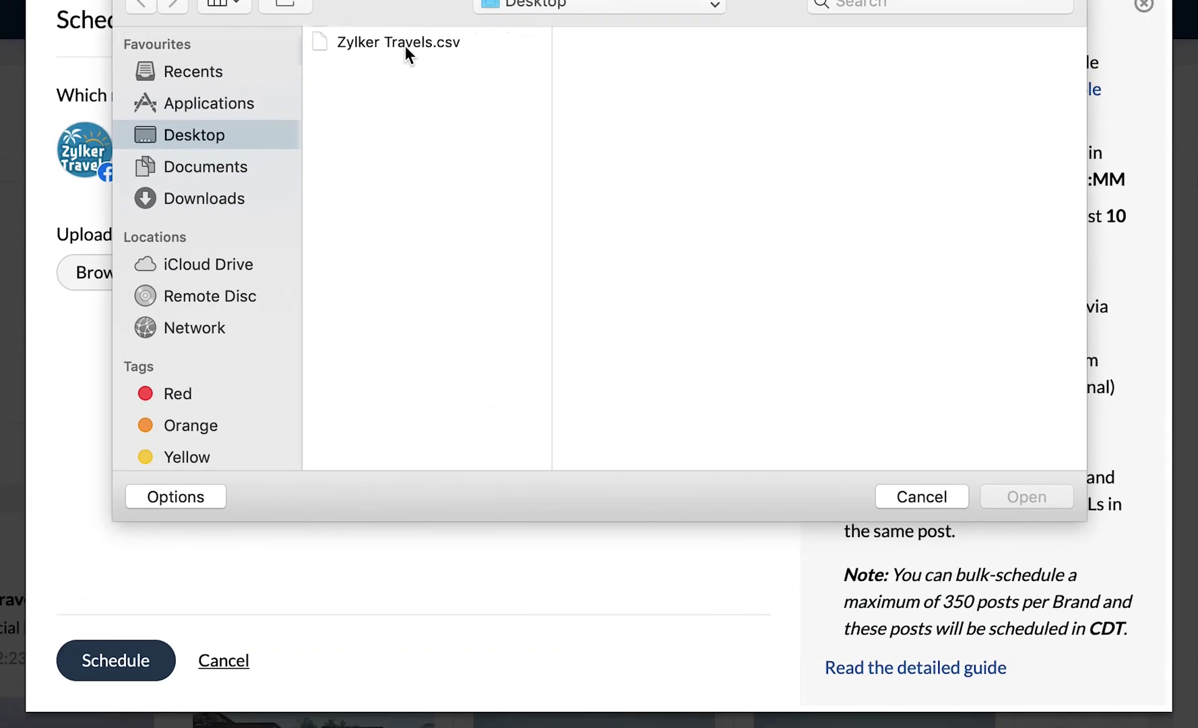
left_click(485, 39)
double_click(406, 45)
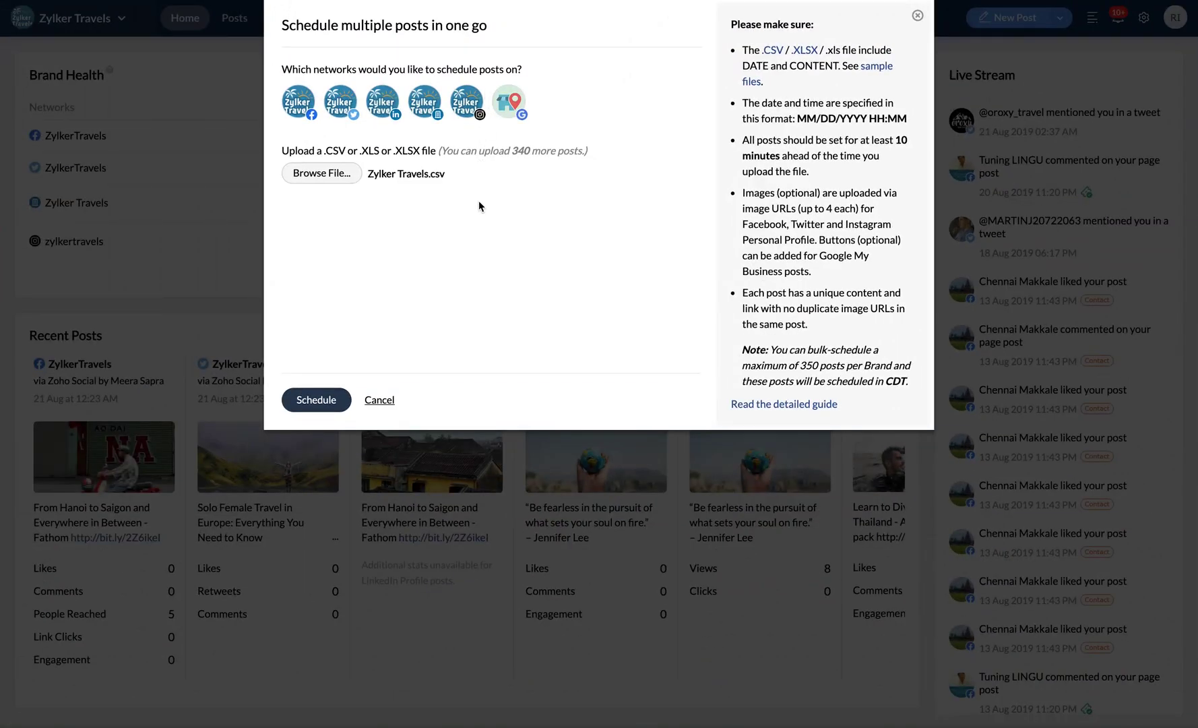